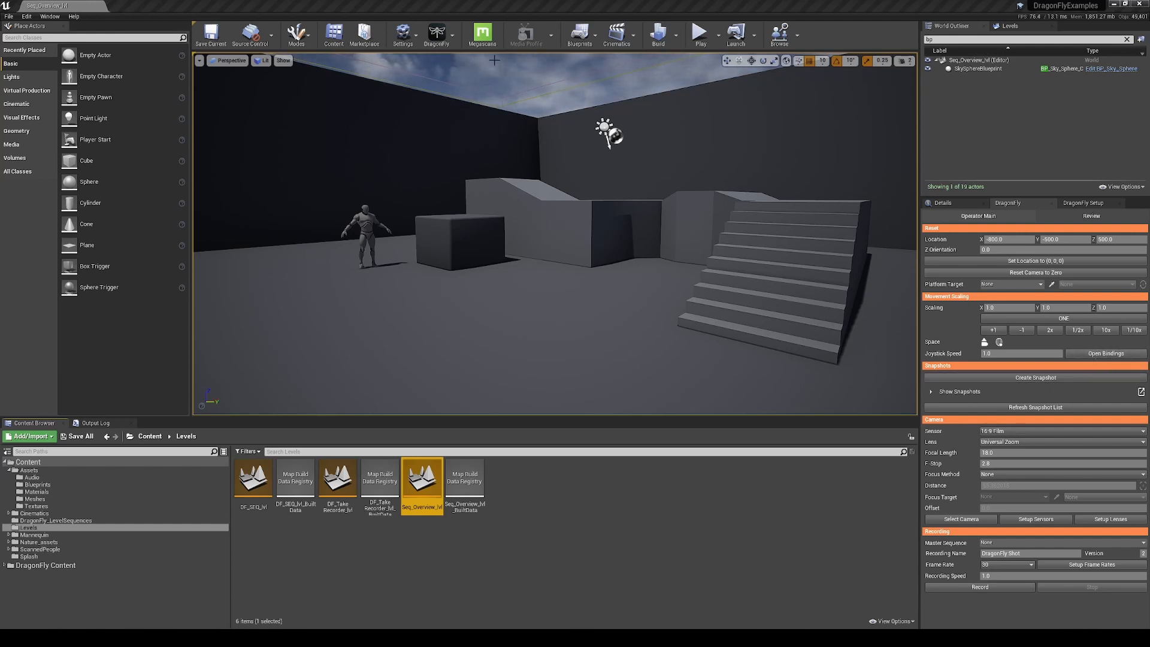
# Step: Open the DragonFly joystick bindings and create three new axis bindings
pyautogui.click(451, 38)
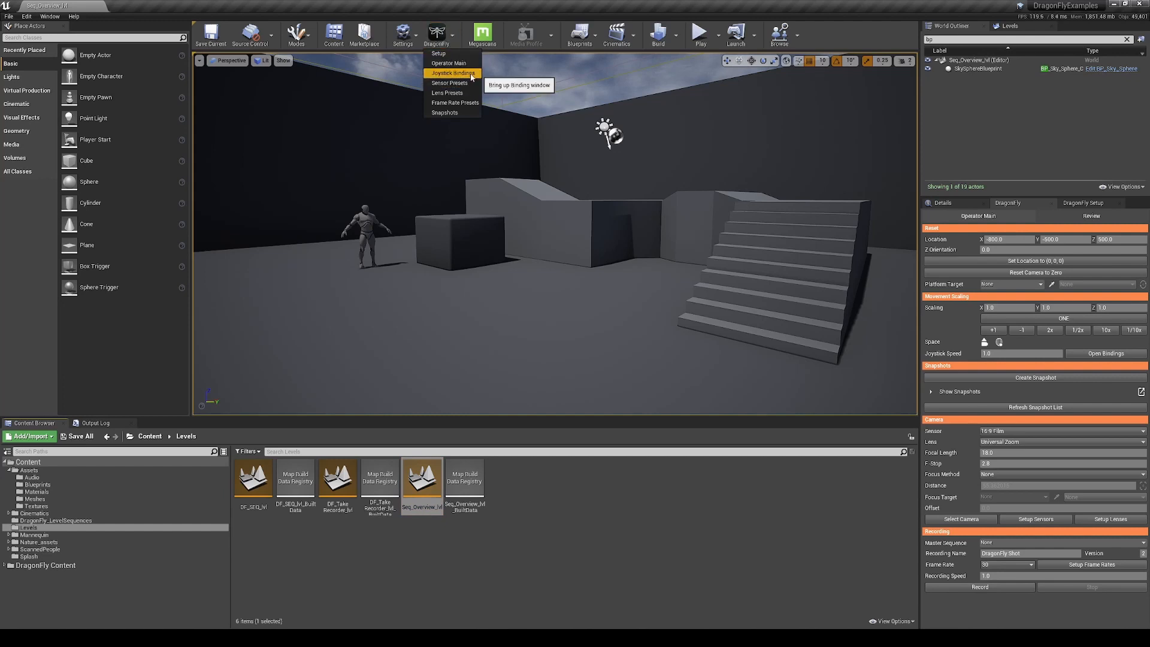
pyautogui.click(452, 73)
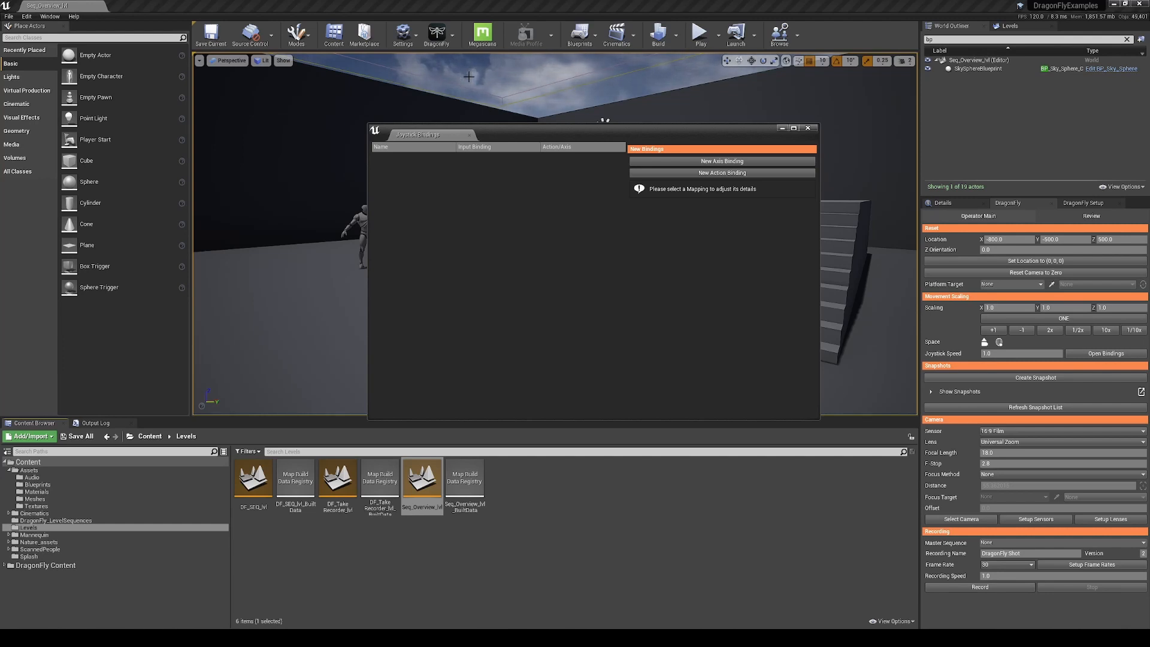
pyautogui.click(690, 162)
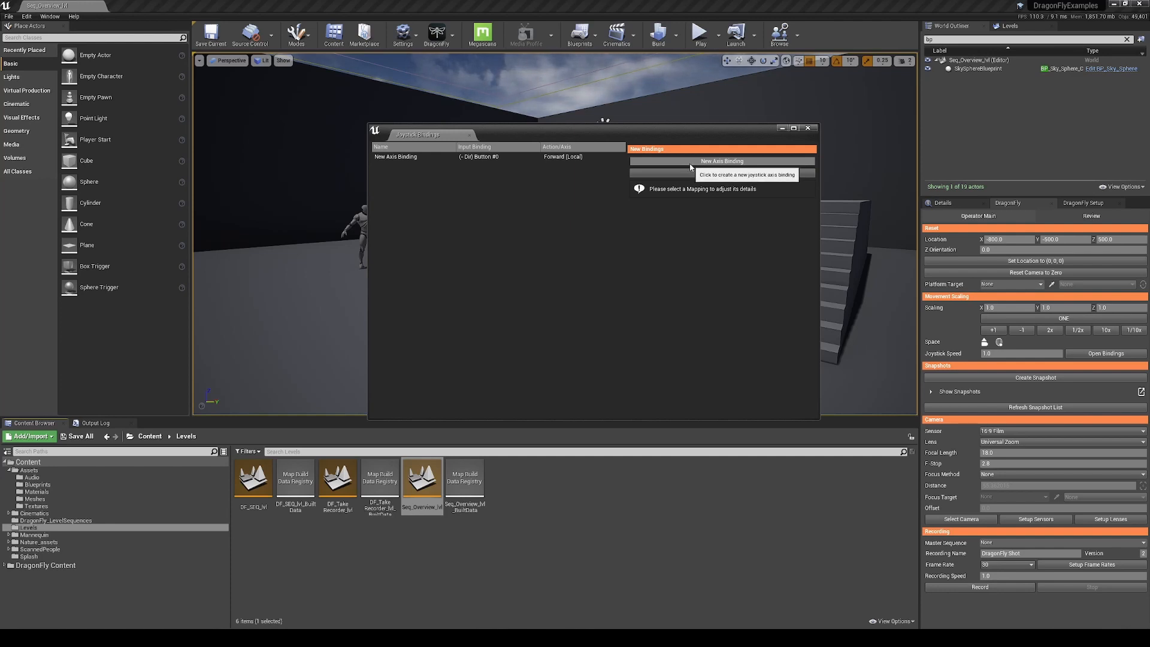
pyautogui.click(689, 165)
pyautogui.click(690, 165)
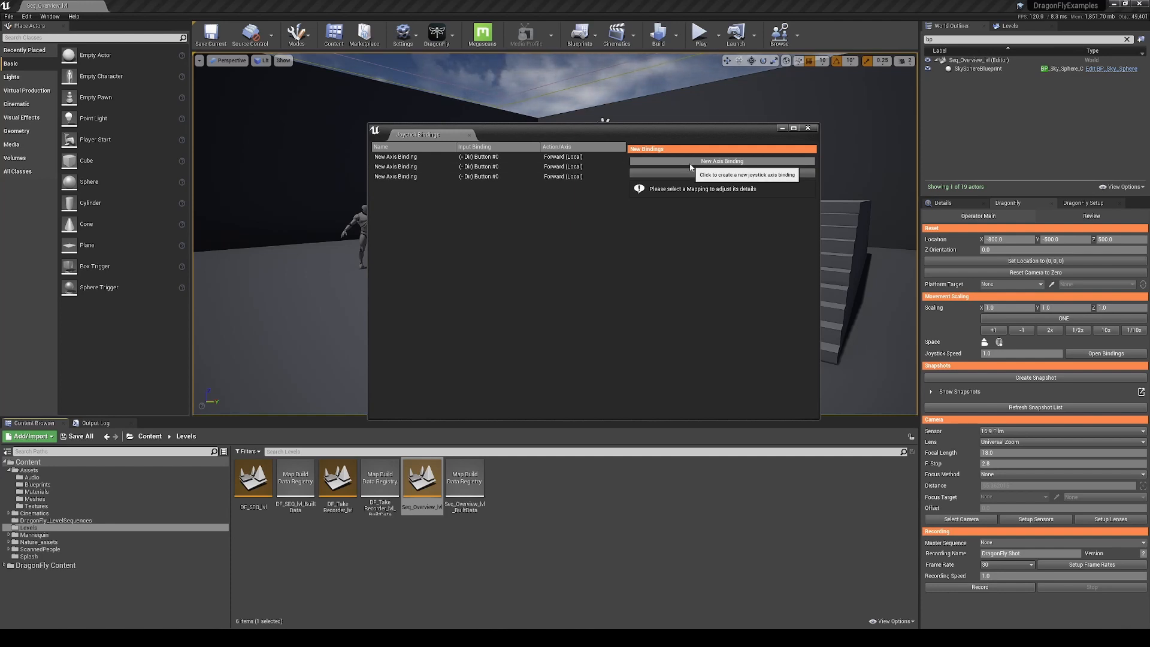
# Step: Keep Forward Movement as the first binding's axis and name the binding "Left Joystick up"
pyautogui.click(413, 160)
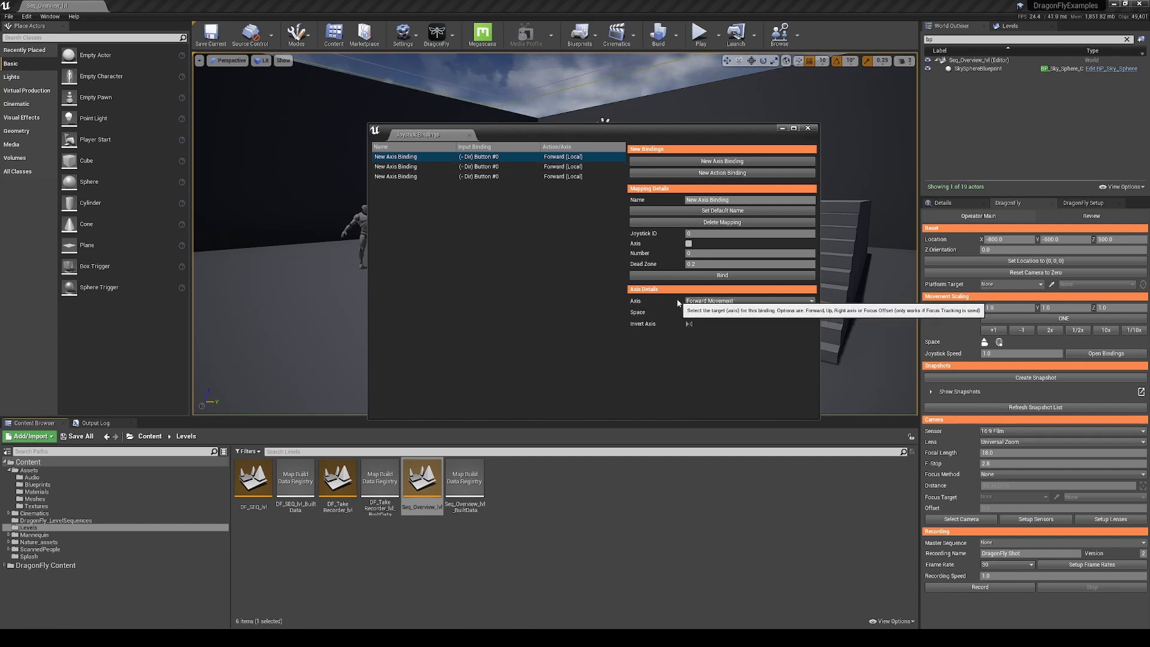
pyautogui.click(741, 301)
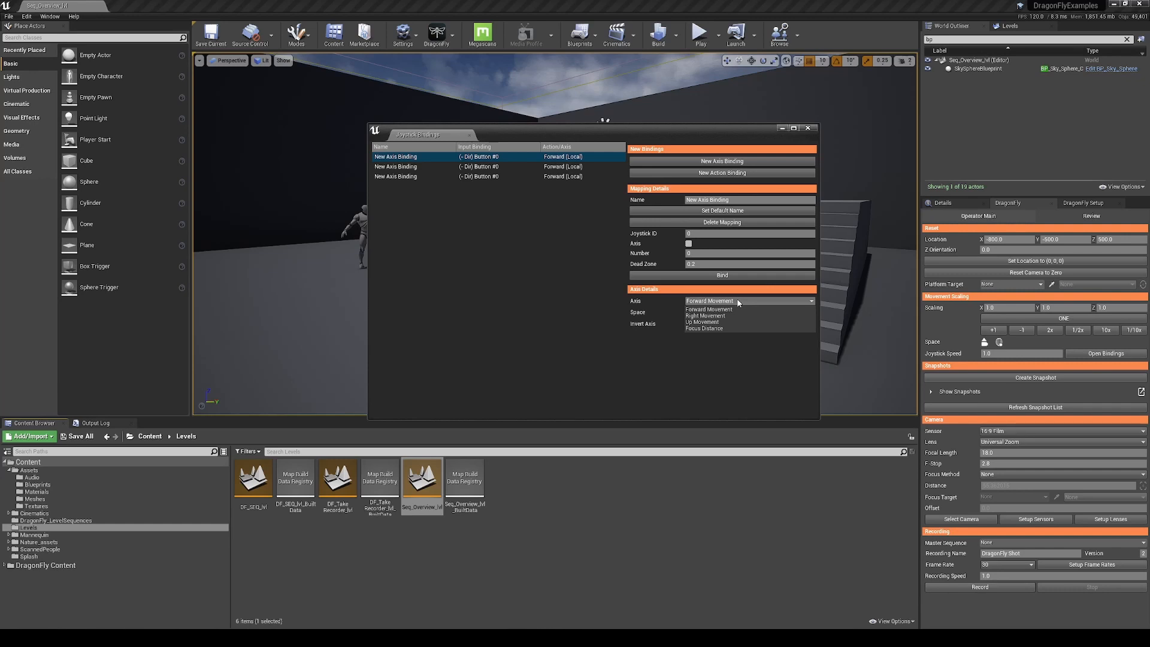
pyautogui.click(615, 184)
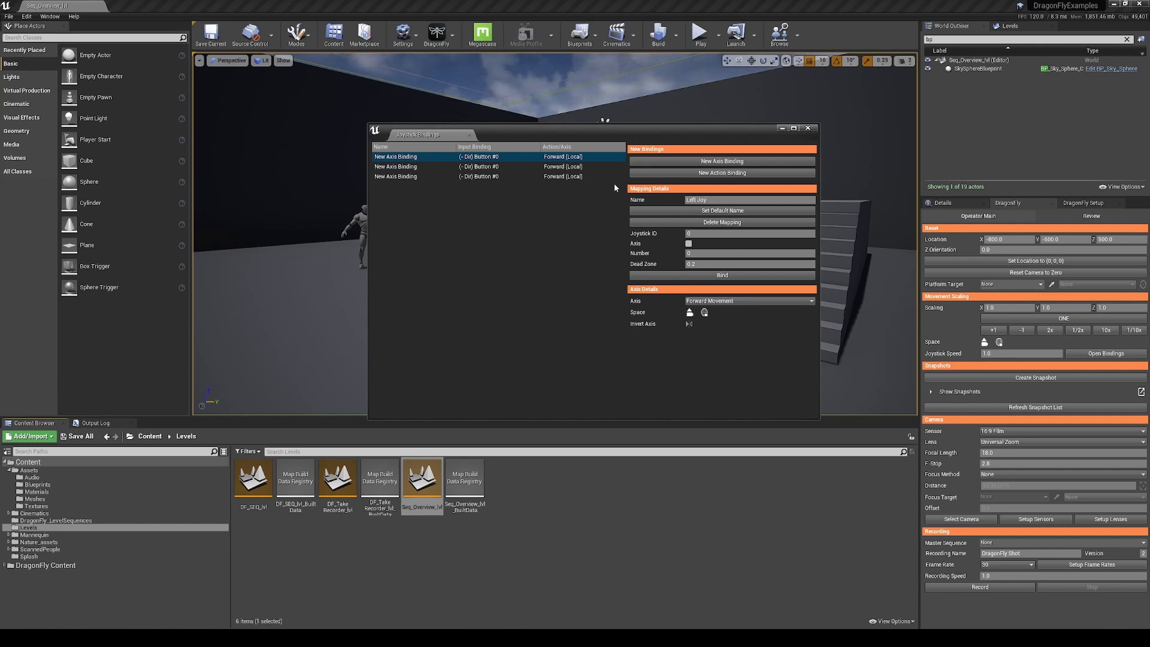
pyautogui.write('ck')
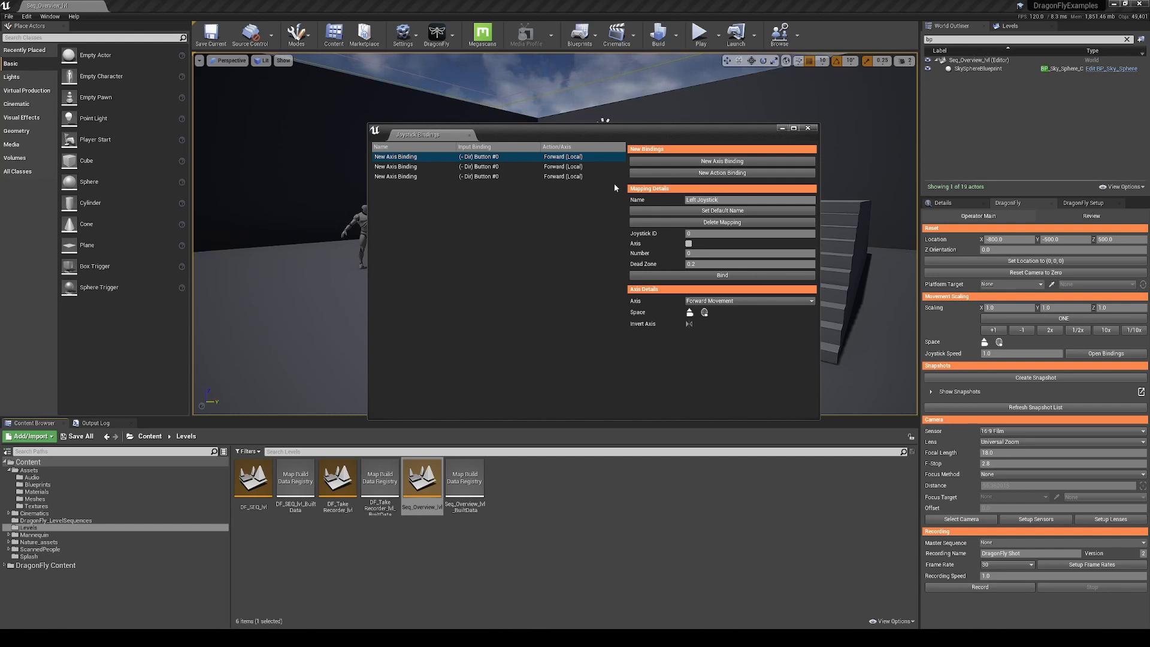
pyautogui.write(' up')
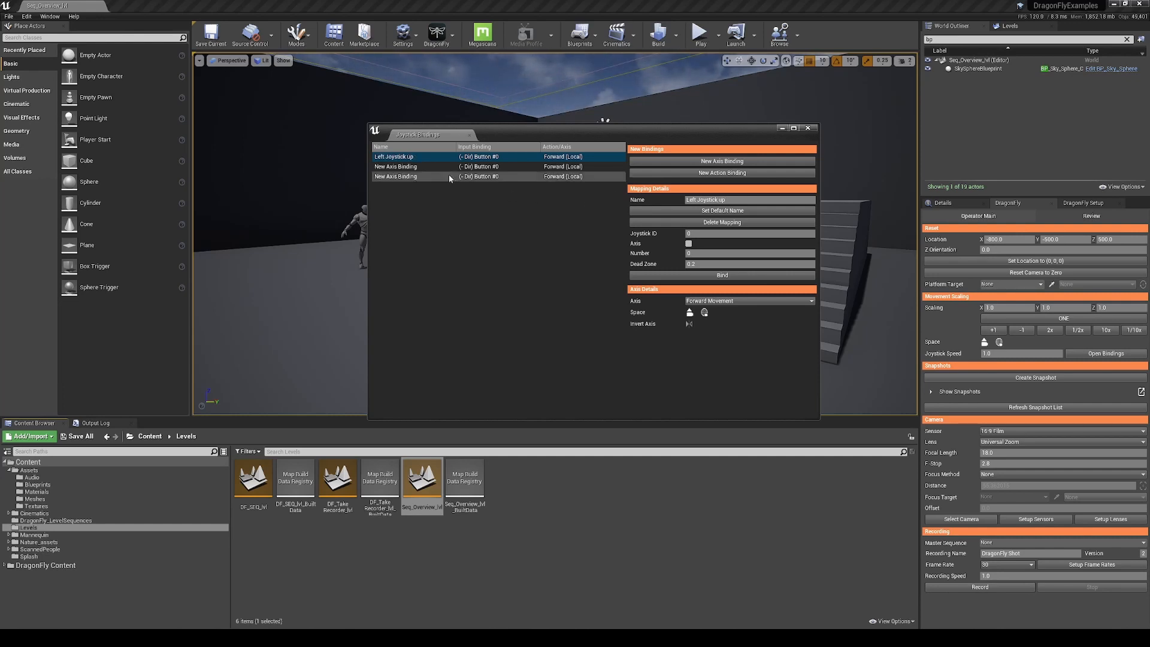
# Step: Set the second binding's axis to Right Movement and name it "Left Joystick Right"
pyautogui.click(410, 168)
pyautogui.click(736, 301)
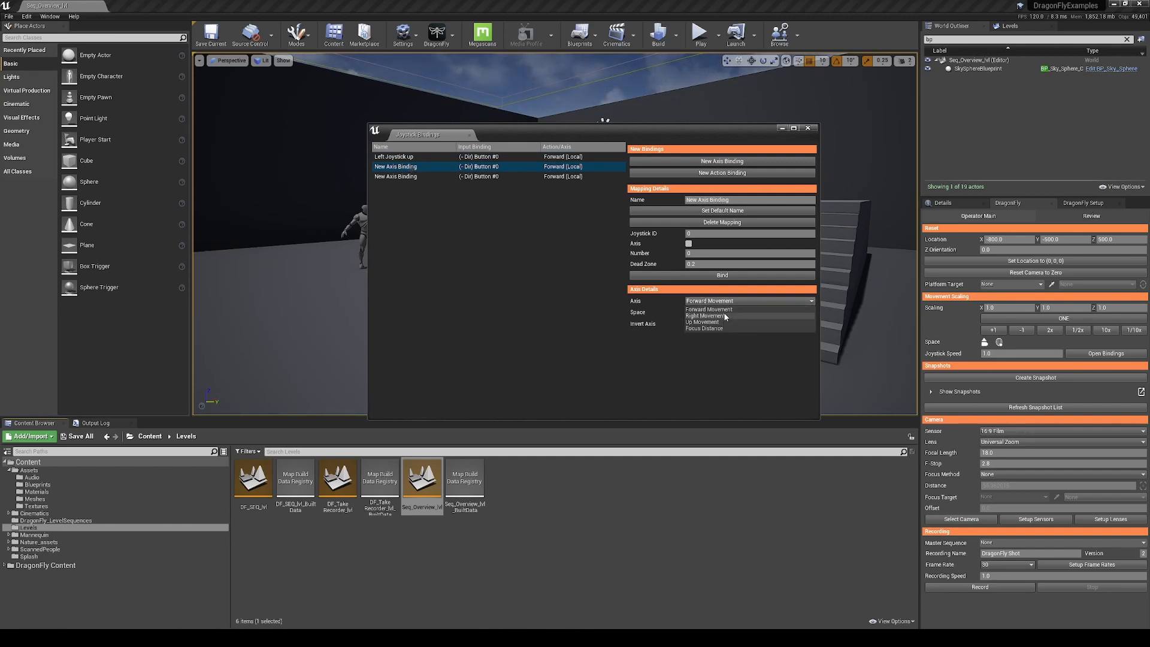
pyautogui.click(724, 316)
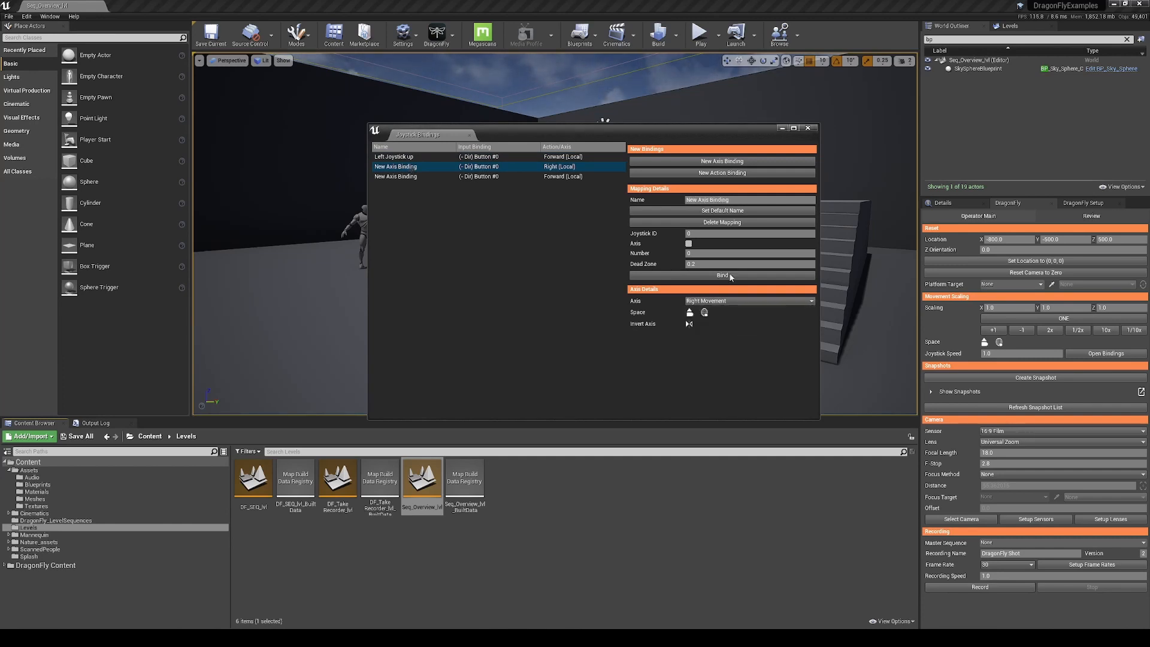
pyautogui.click(746, 199)
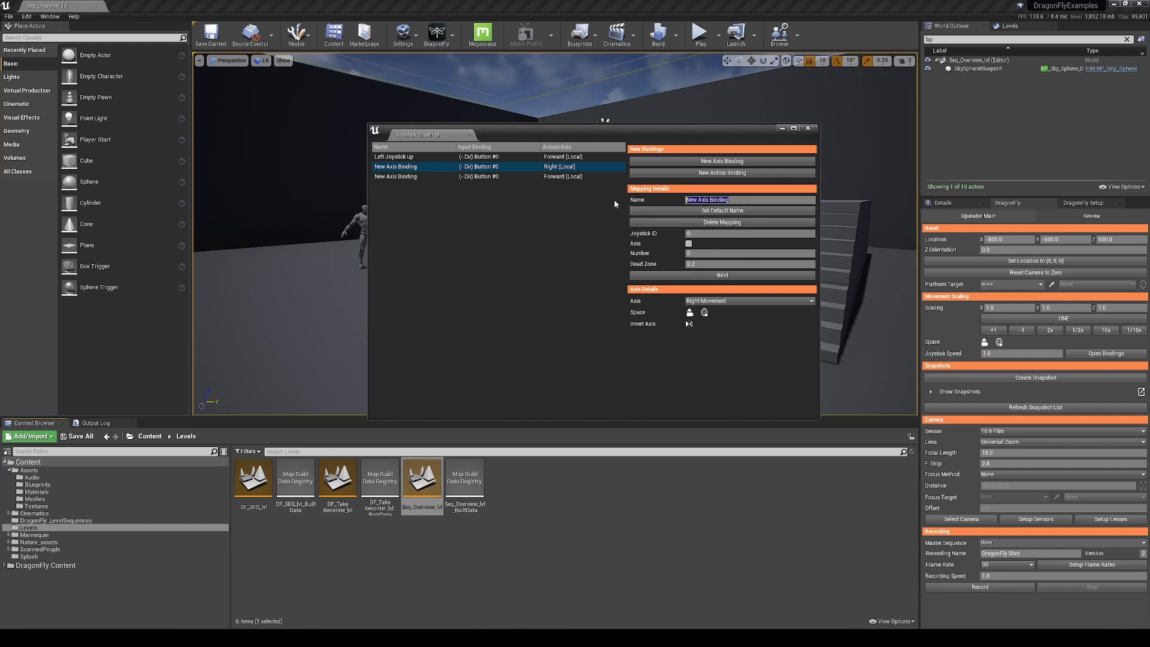
pyautogui.write('Left J')
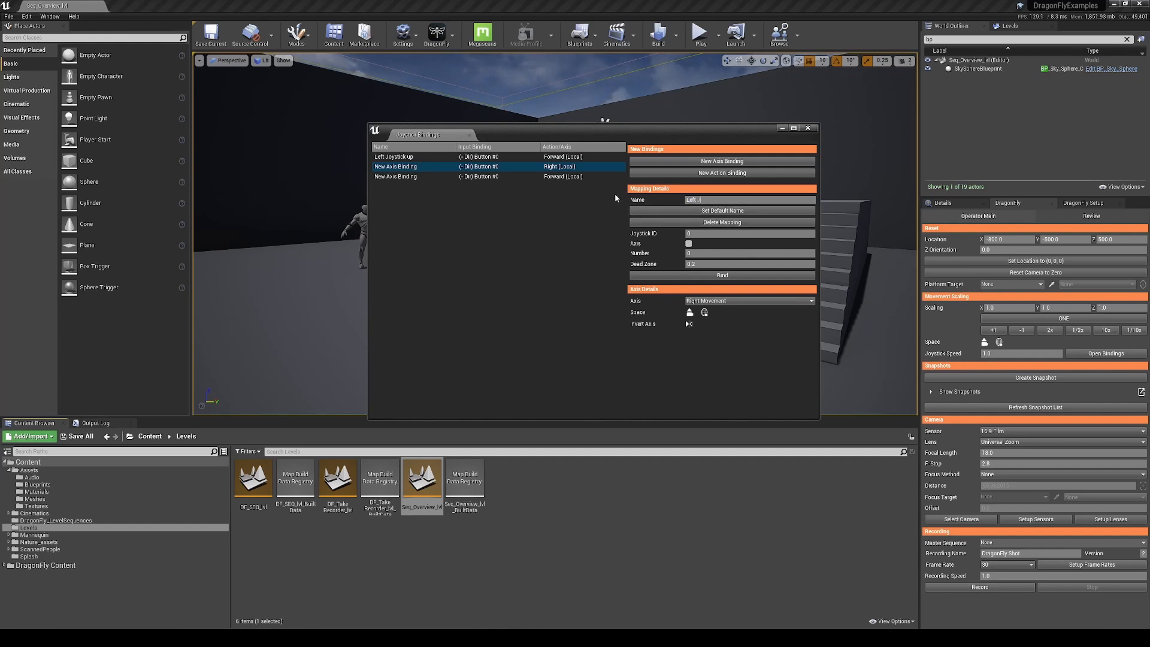
pyautogui.write('oysti')
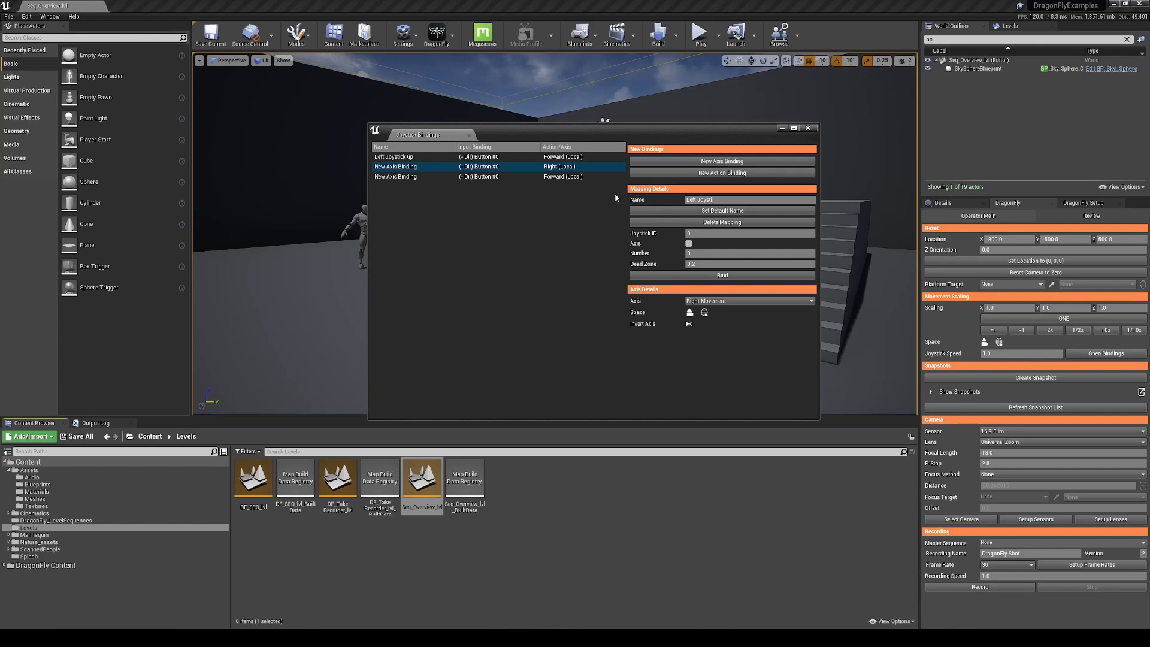
pyautogui.write('ck R')
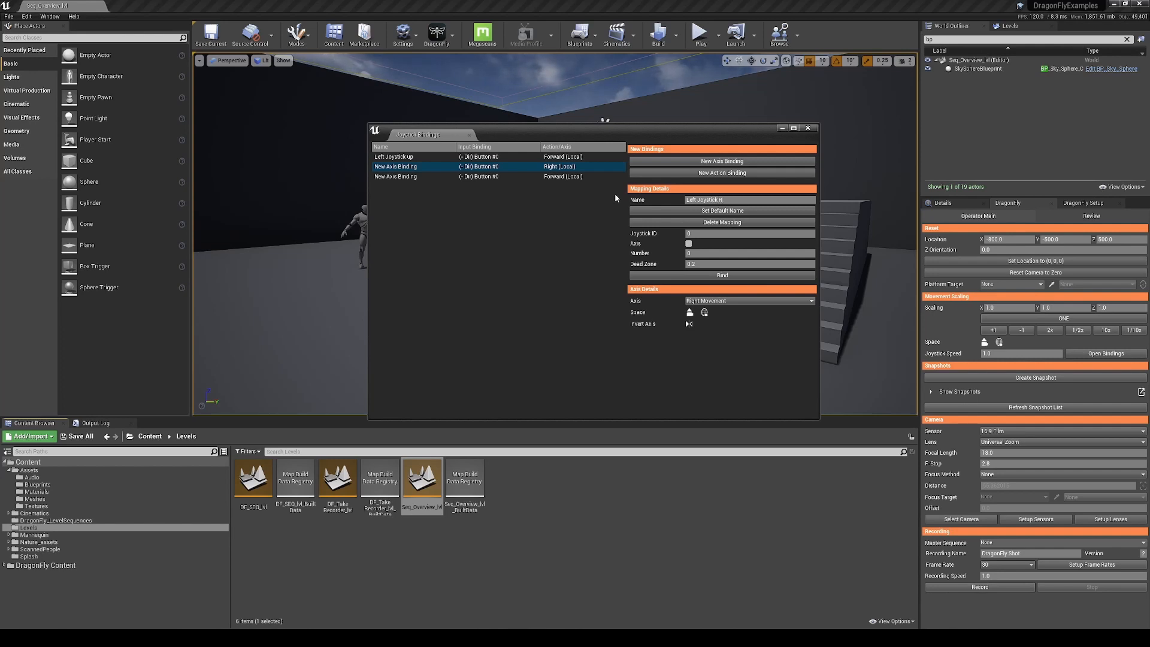
pyautogui.write('ight')
# Step: Set the third binding's axis to Up Movement and name it "Right Joystick up"
pyautogui.click(415, 177)
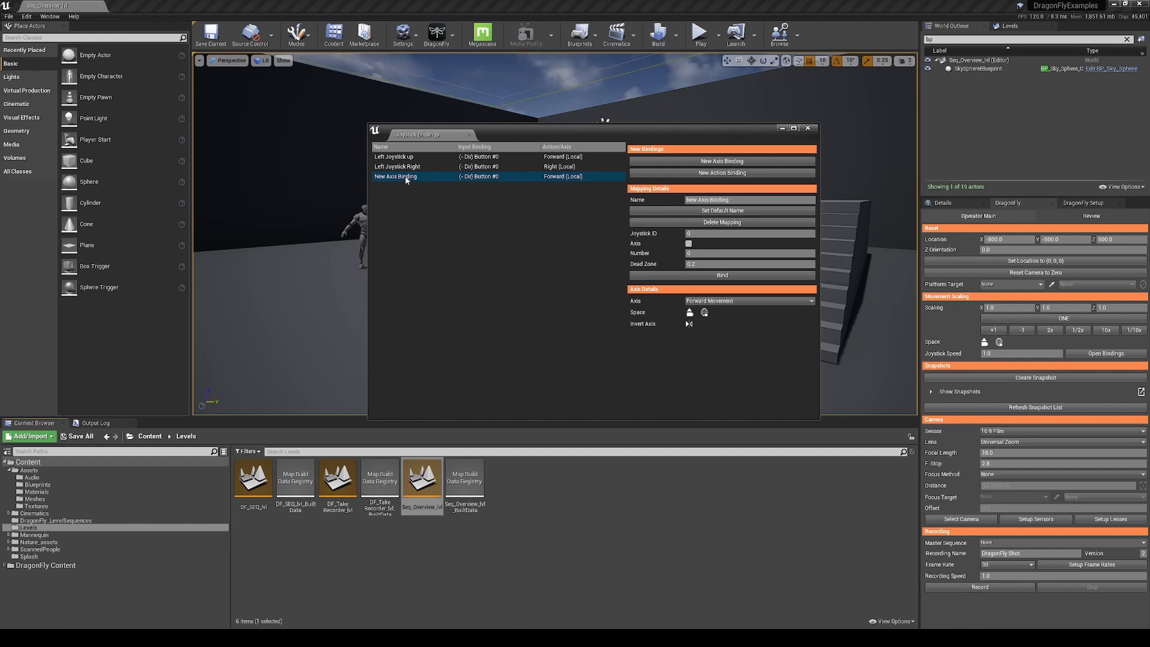
pyautogui.click(747, 302)
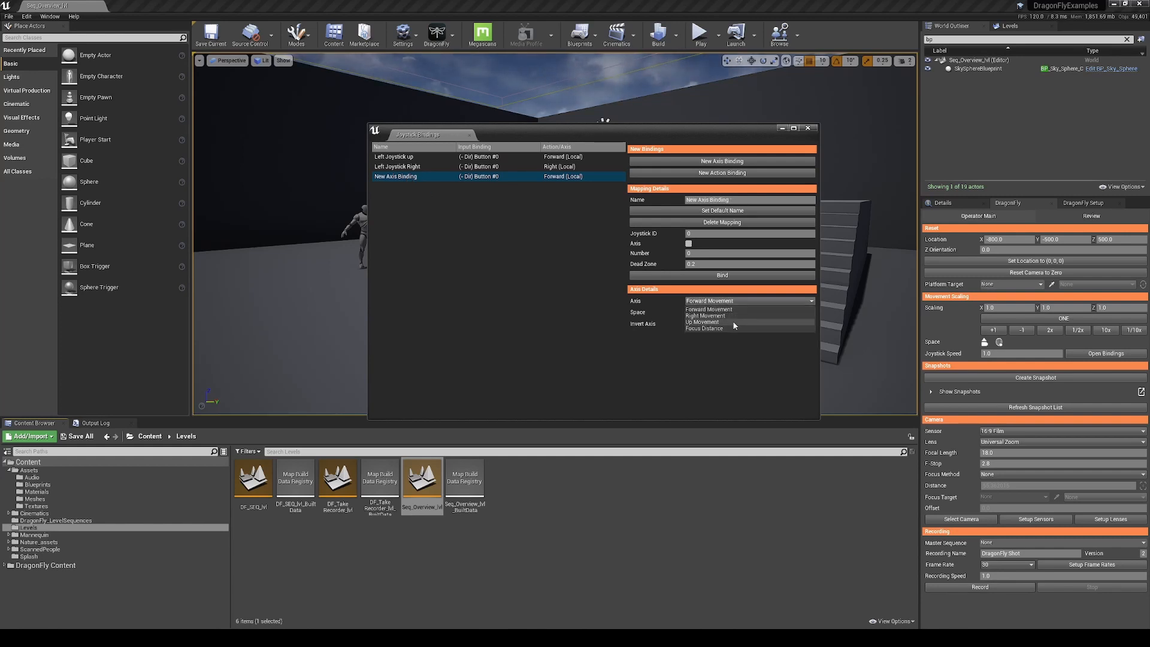
pyautogui.click(732, 322)
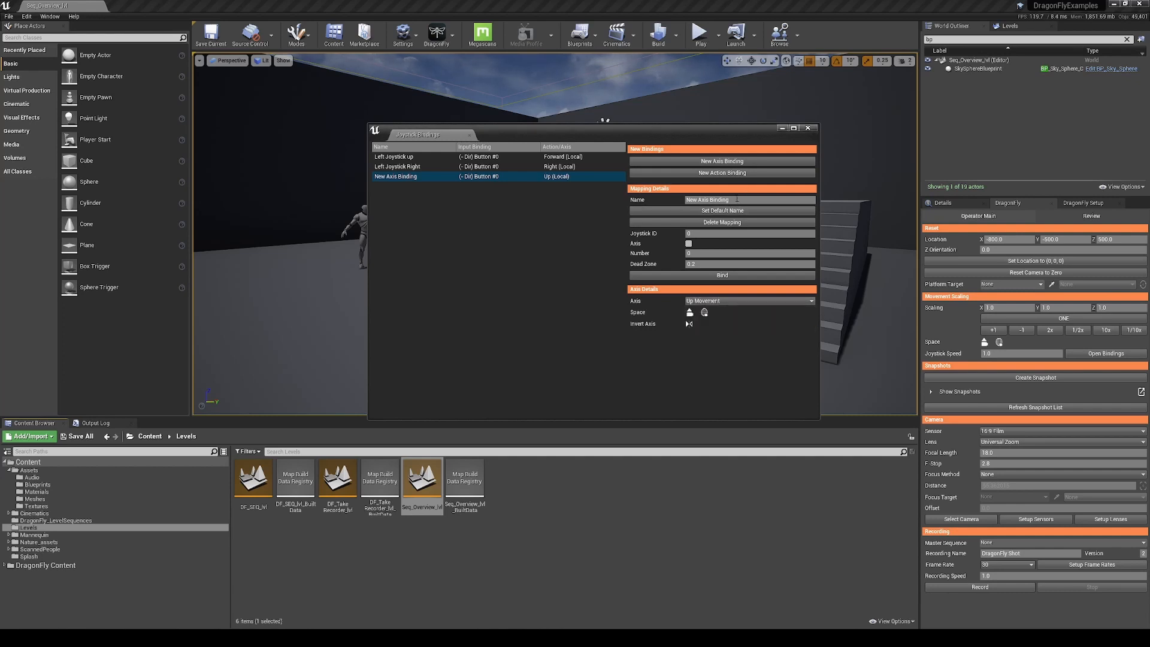
pyautogui.moveTo(741, 199); pyautogui.dragTo(631, 164)
pyautogui.write('R')
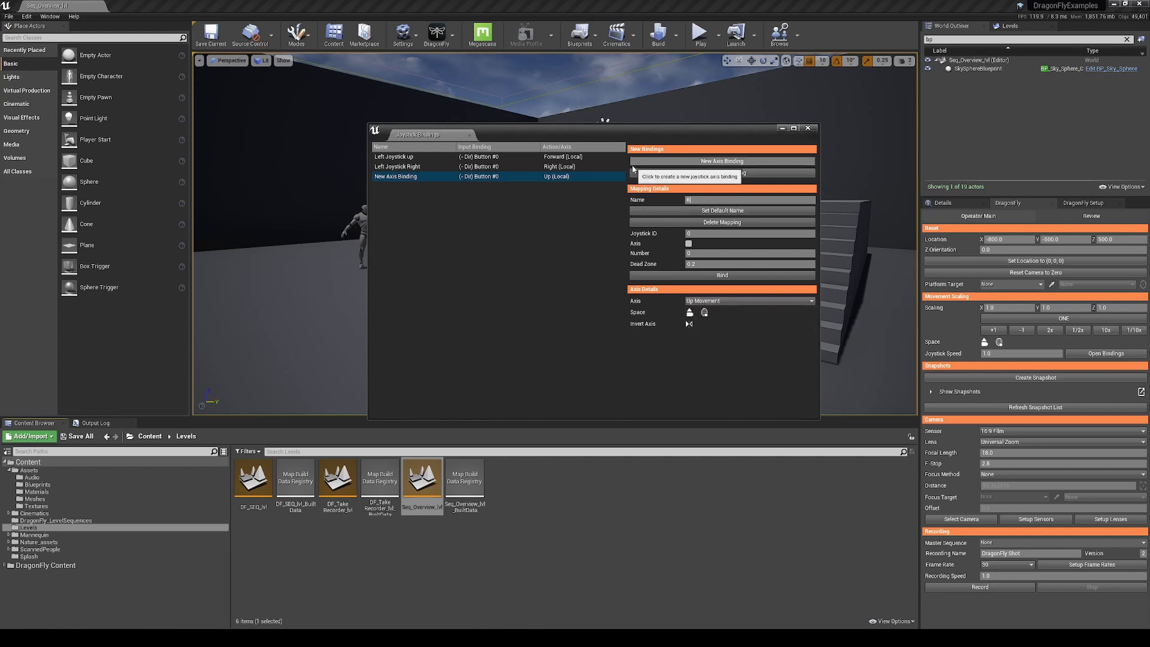
pyautogui.write('ight')
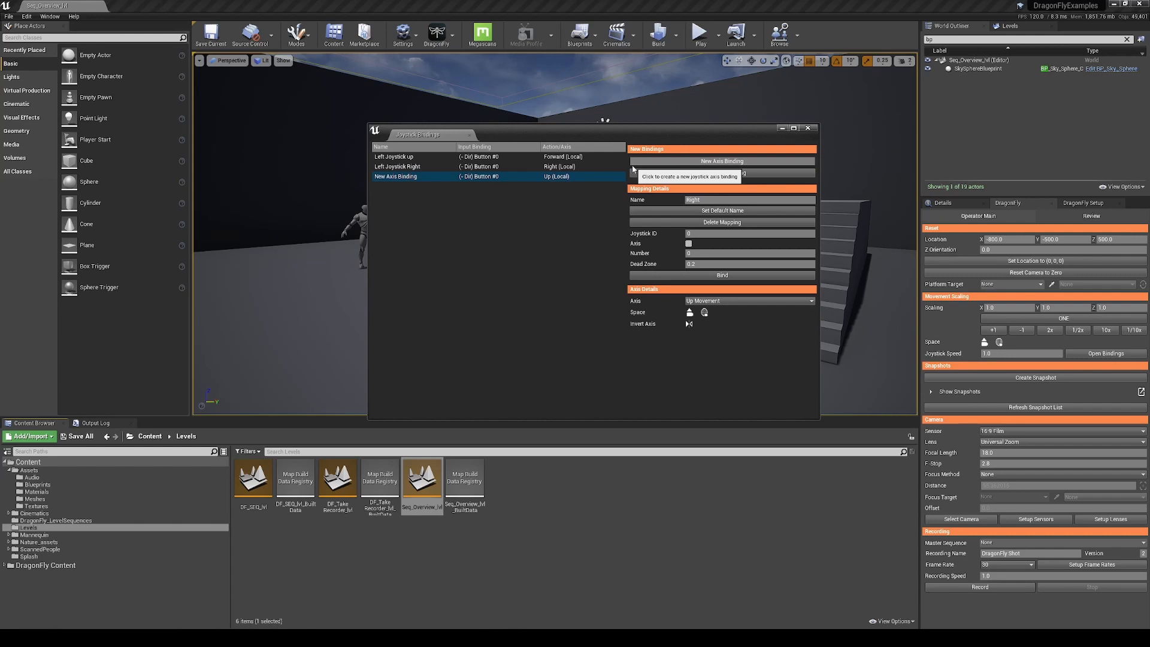
pyautogui.write(' Joy')
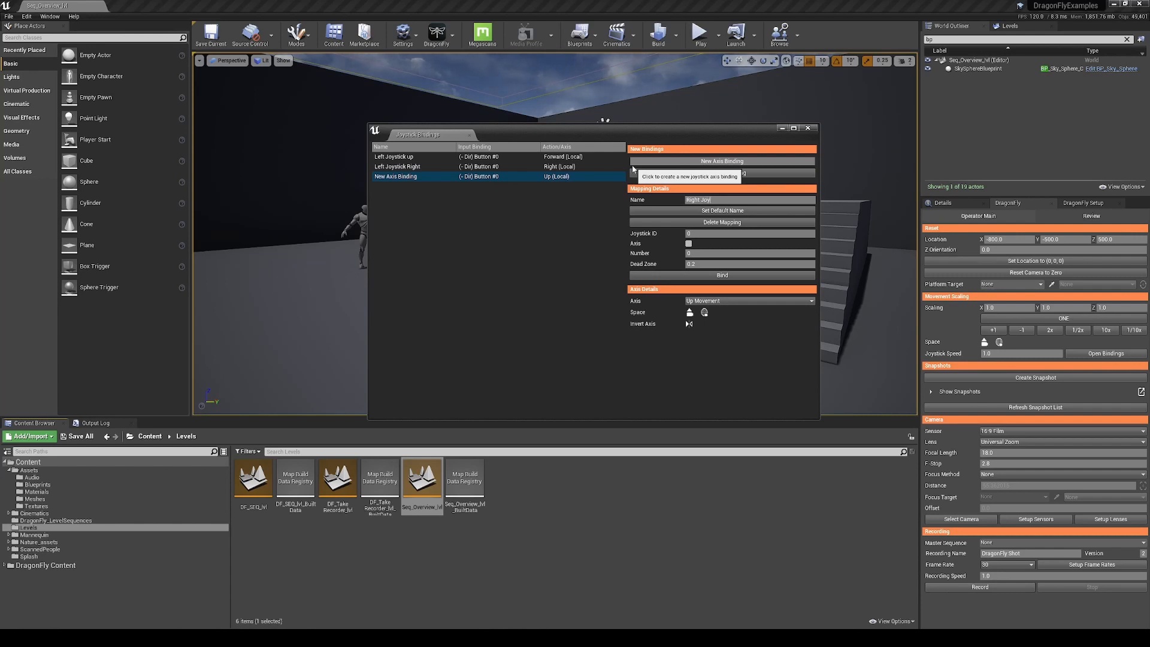
pyautogui.write(' Joystick up')
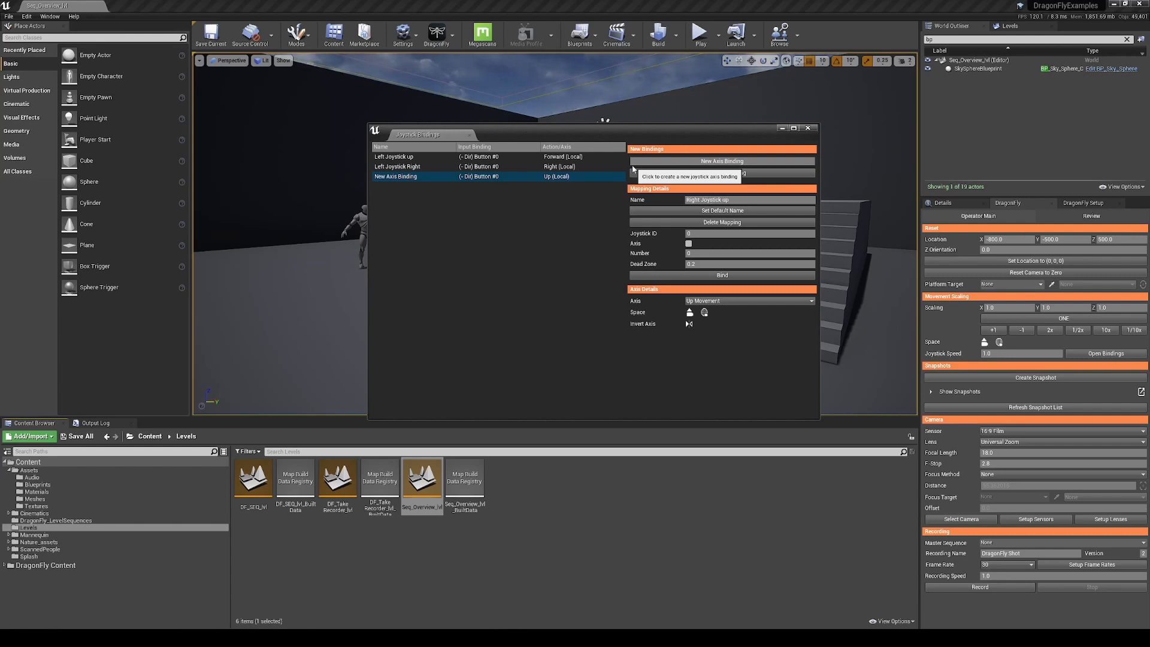
pyautogui.press('Return')
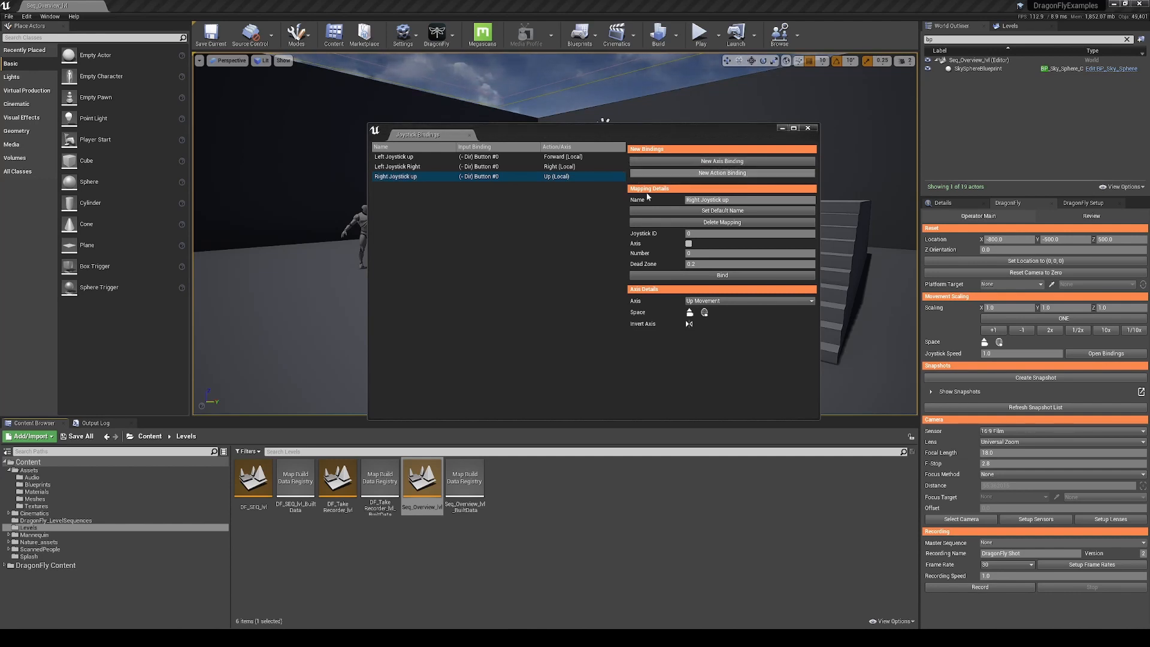
# Step: Try both space options of the Right Joystick up binding, including Local Up Aligned, and restore plain Local space
pyautogui.click(690, 313)
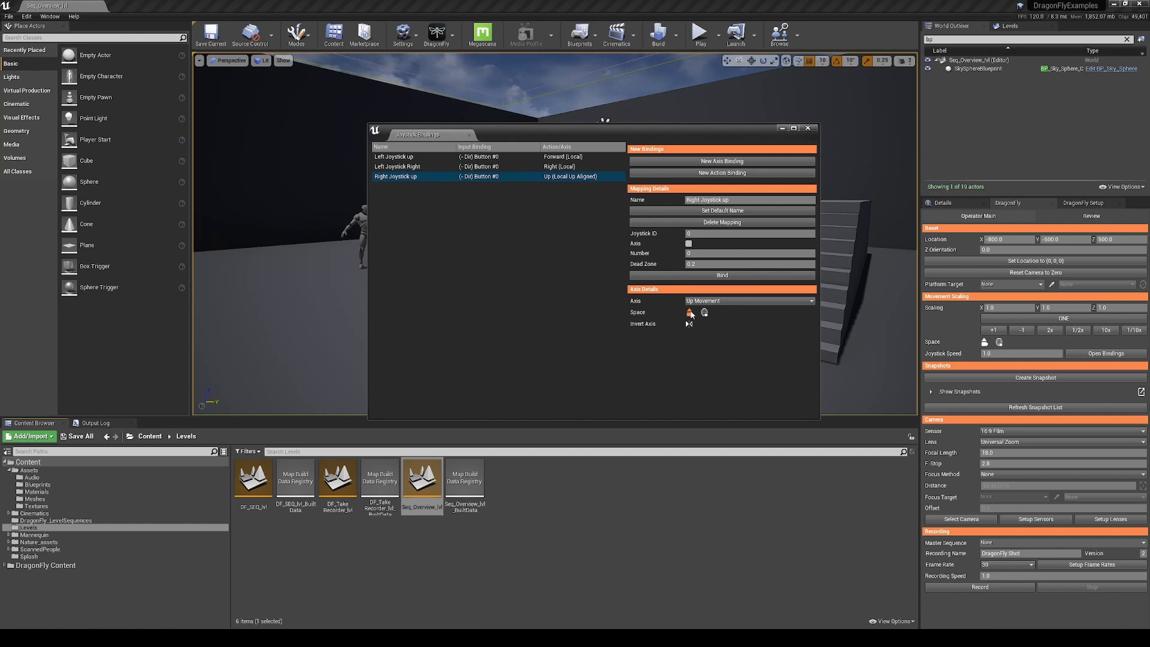
pyautogui.click(690, 313)
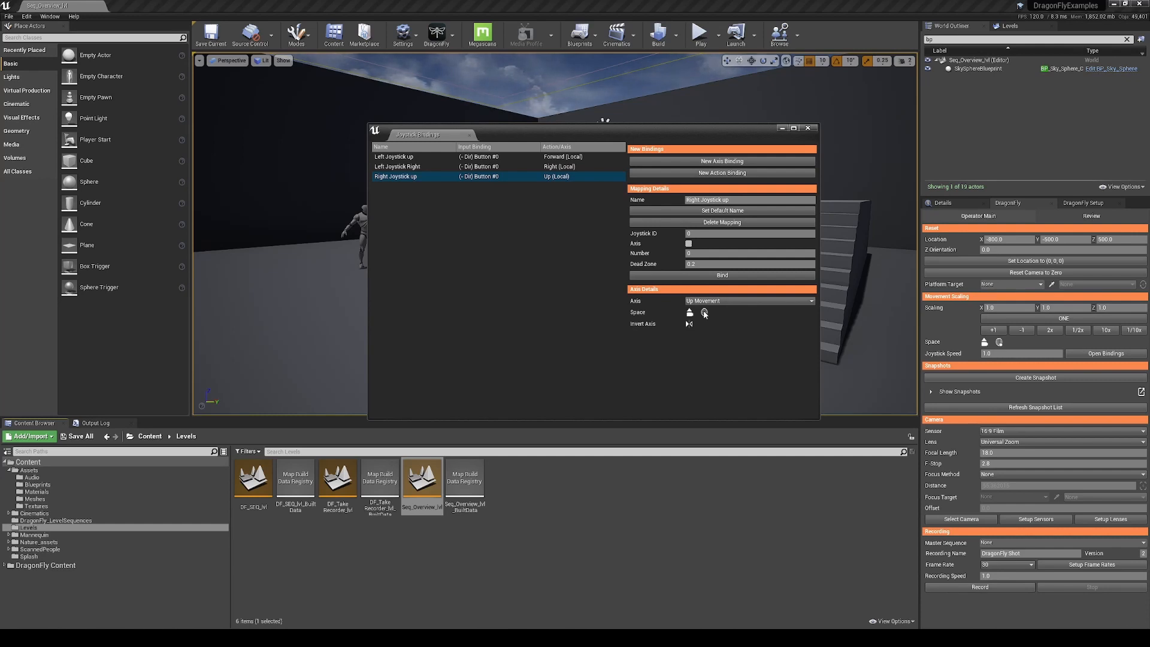
pyautogui.click(704, 313)
pyautogui.click(705, 313)
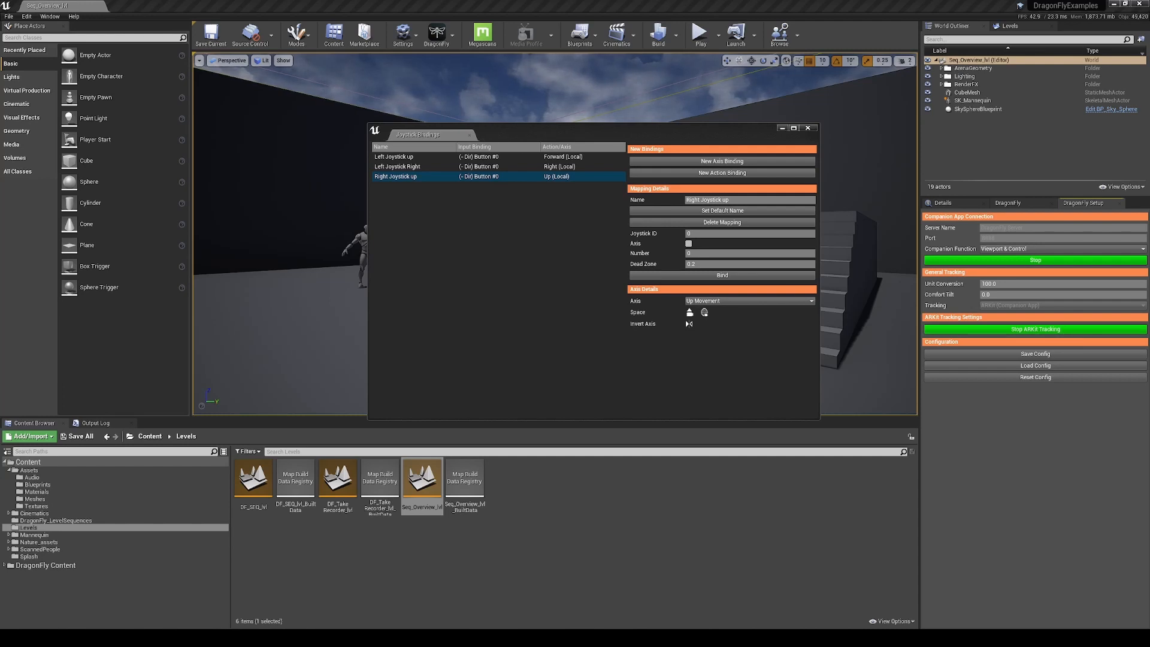
# Step: Bind the Left Joystick up mapping to inverted Axis #2 and the Left Joystick Right mapping to Axis #0
pyautogui.click(415, 158)
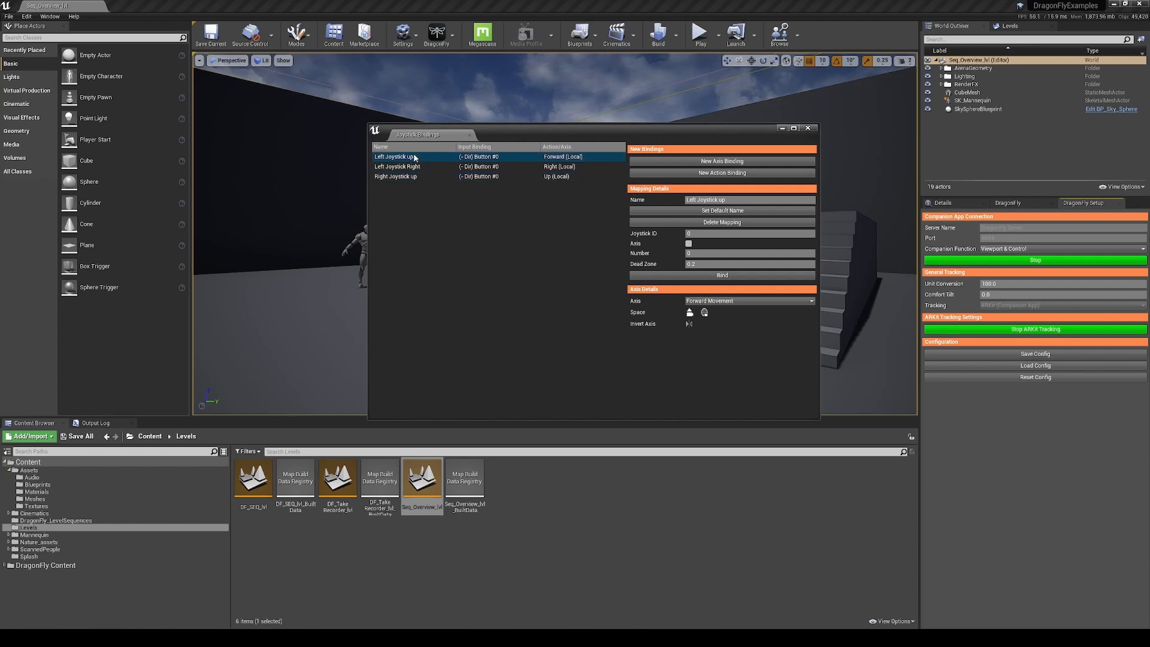
pyautogui.click(720, 277)
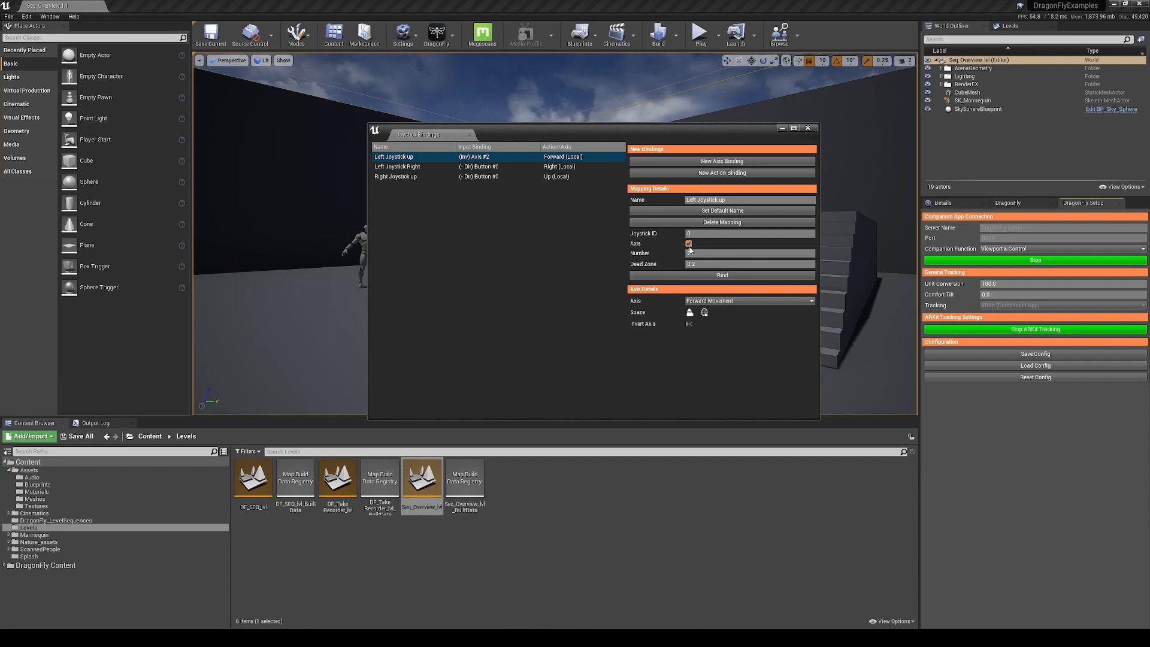
pyautogui.click(407, 168)
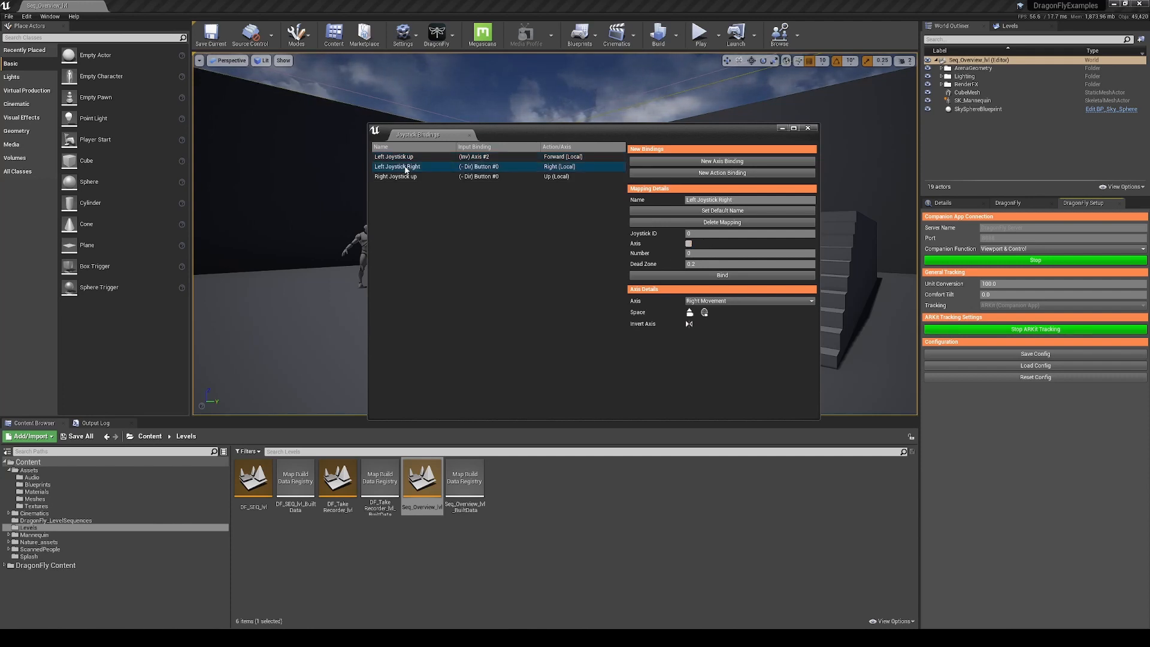
pyautogui.click(709, 276)
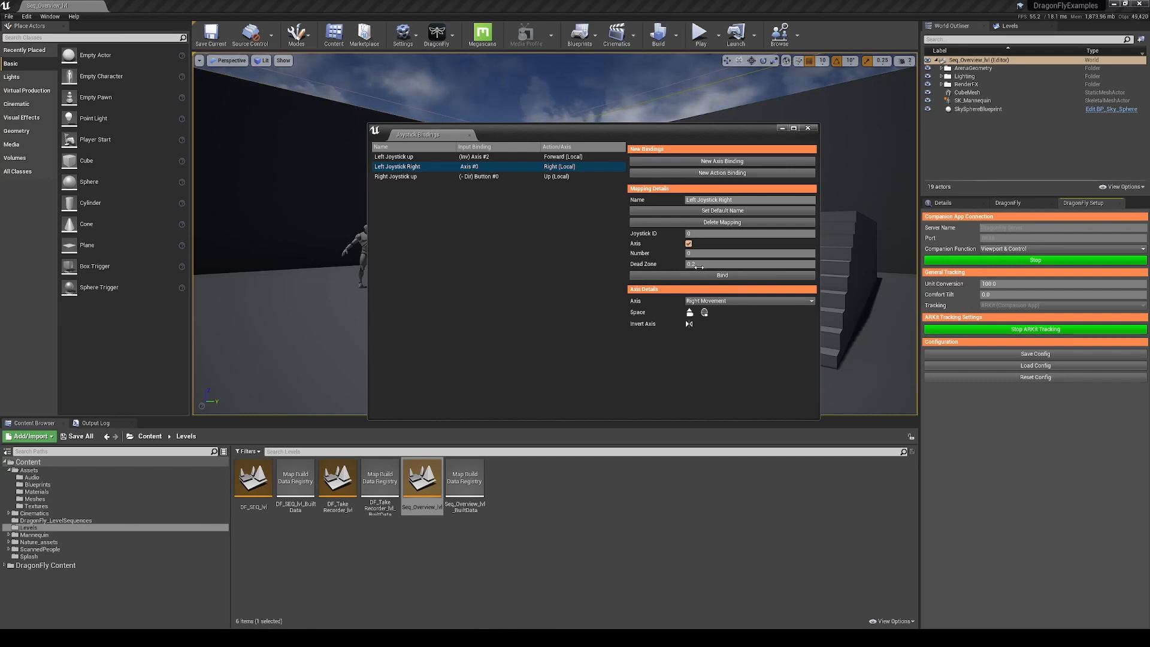
# Step: Bind the Right Joystick up mapping to inverted Axis #3 and minimize the joystick bindings window
pyautogui.click(418, 177)
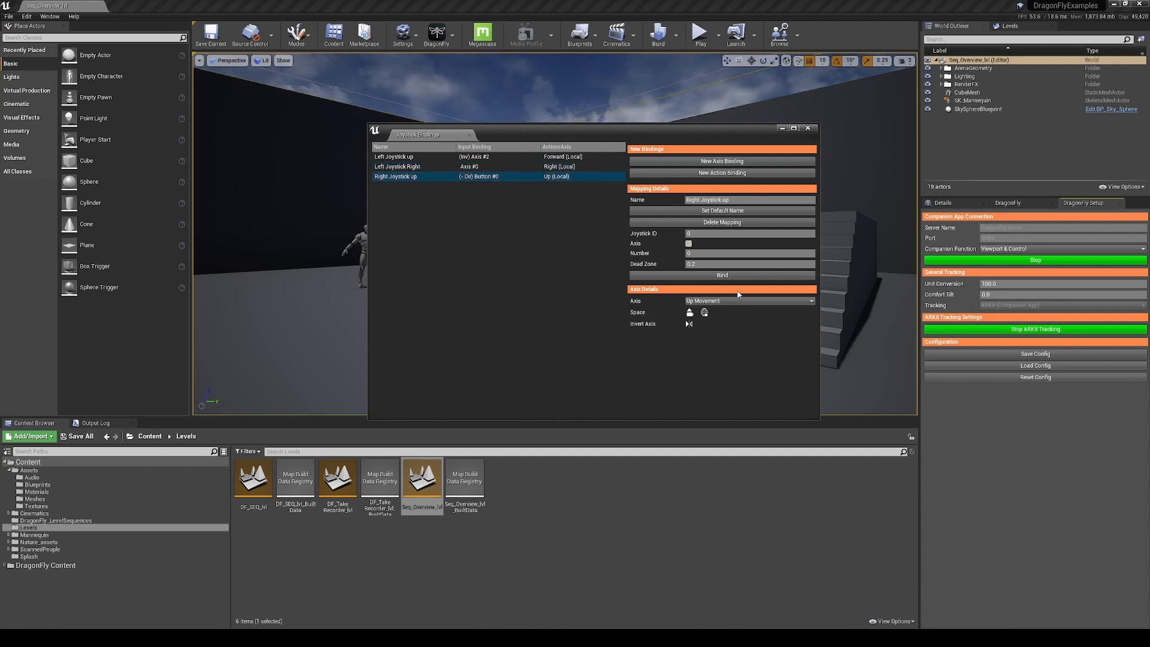
pyautogui.click(718, 276)
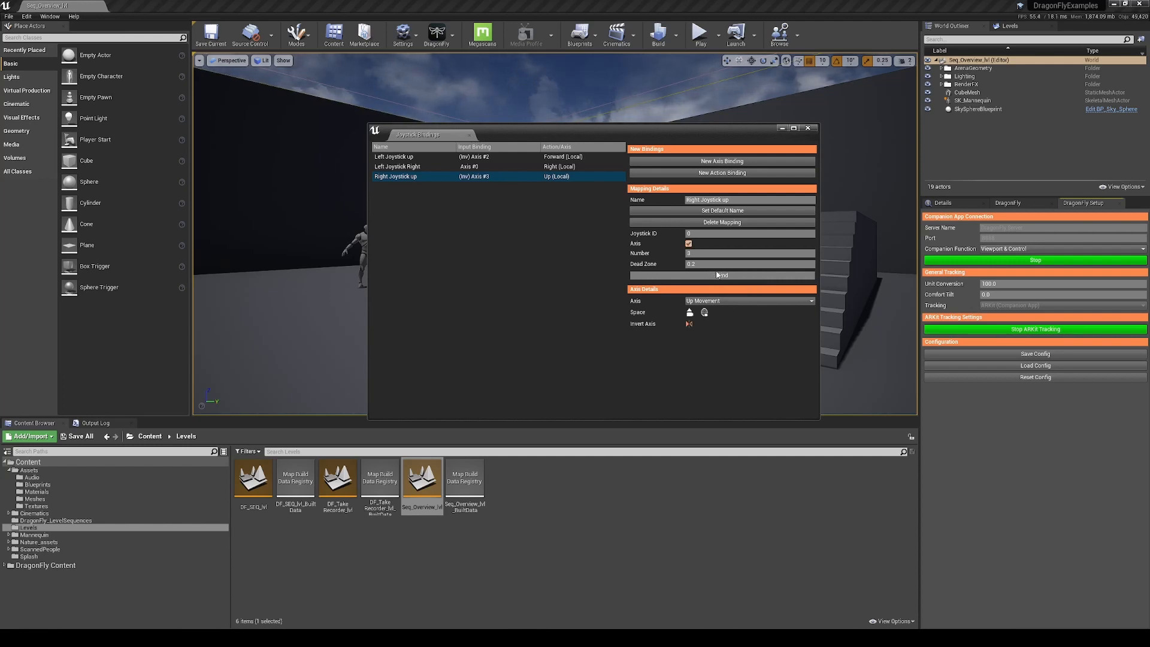
pyautogui.click(782, 128)
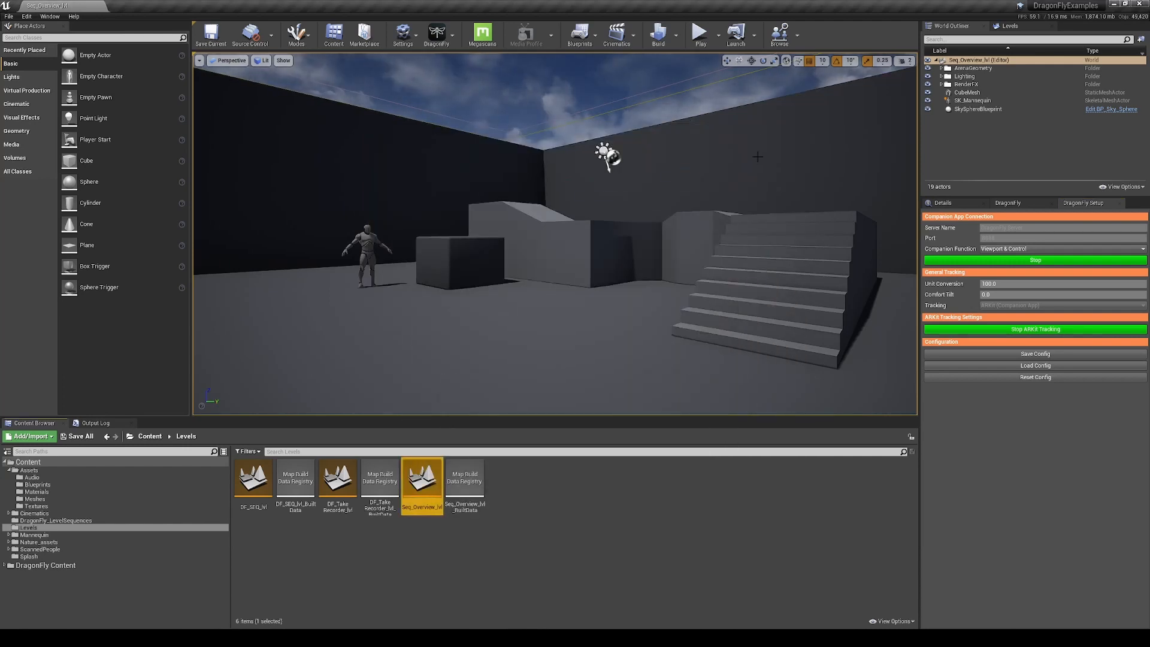
# Step: Switch the level's viewport type to DragonFly Viewport
pyautogui.click(230, 60)
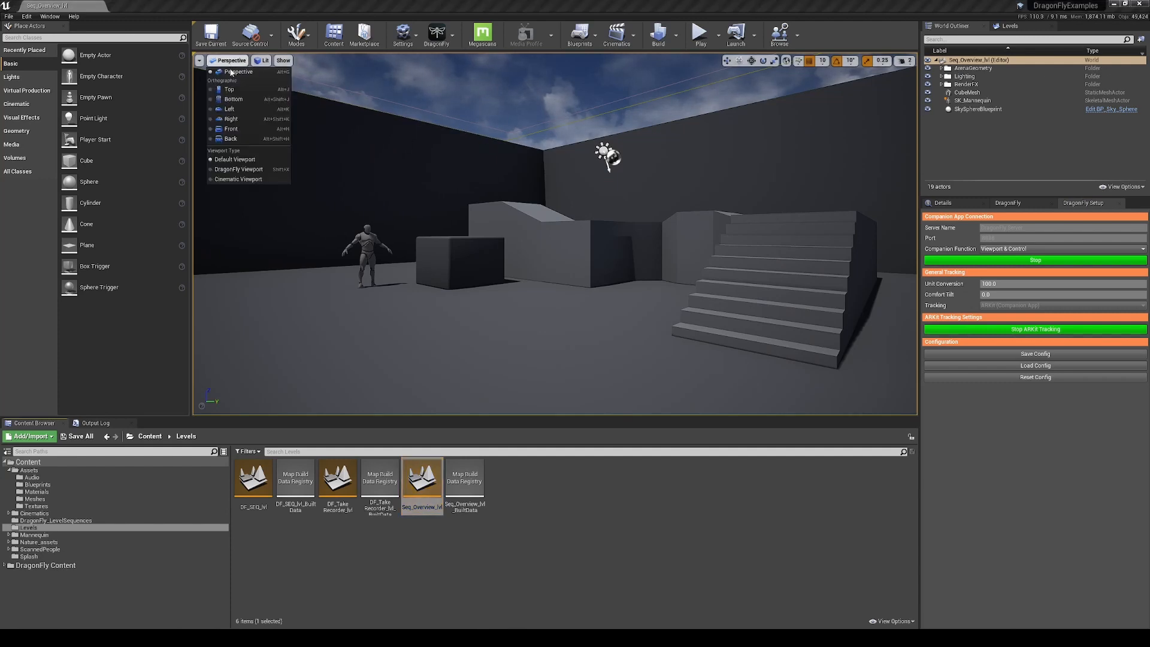
pyautogui.click(249, 169)
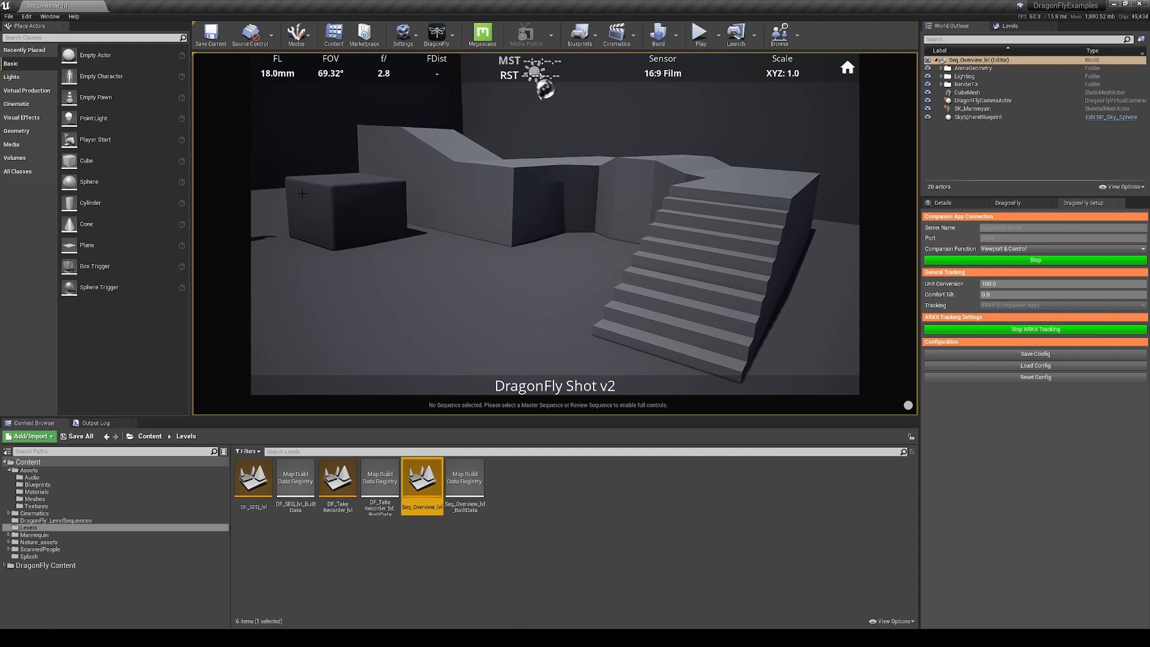
# Step: Increase the DragonFly movement scaling to 3.0 in X, Y and Z
pyautogui.click(996, 204)
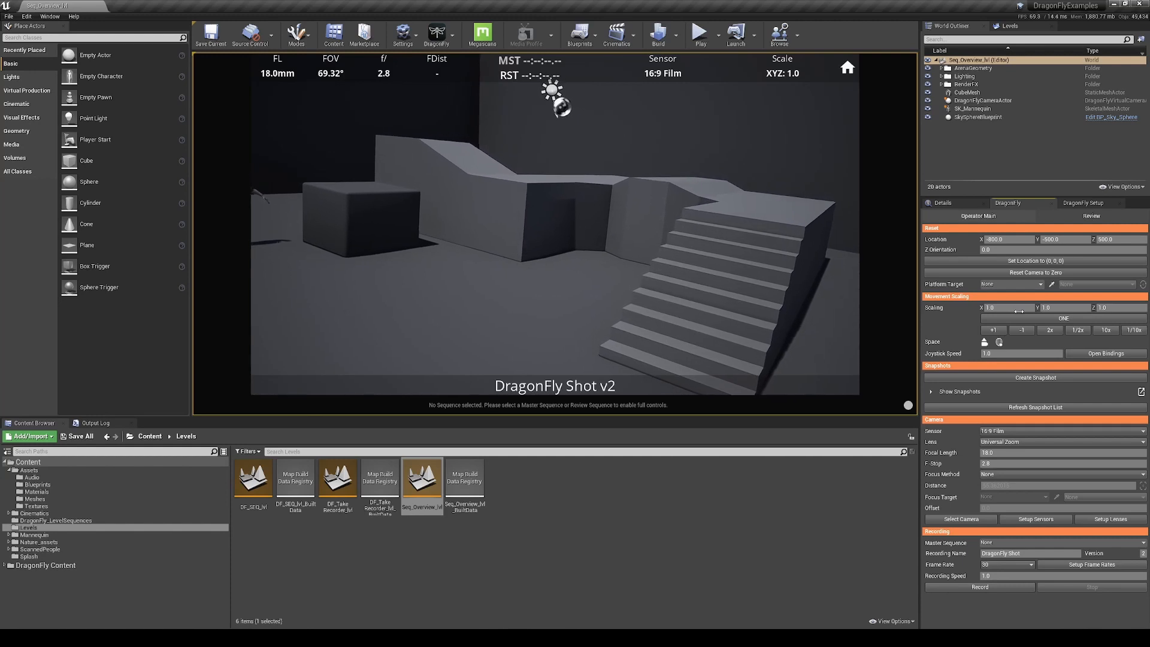
pyautogui.doubleClick(1048, 334)
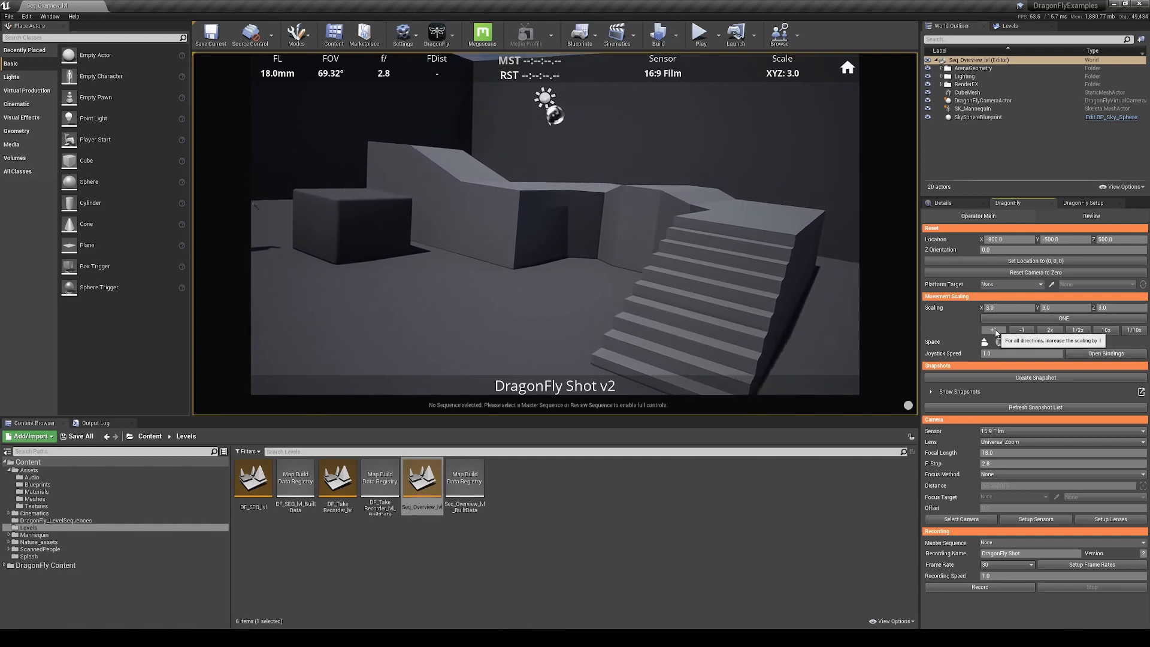